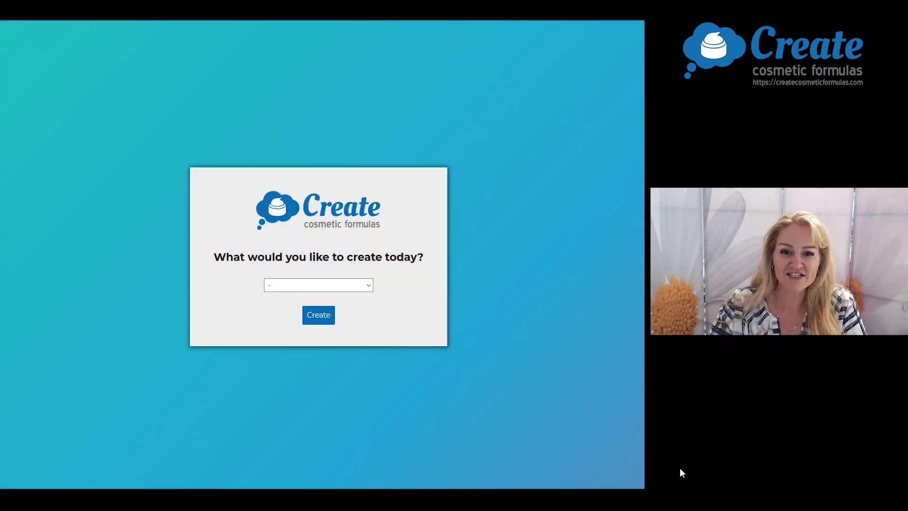
- Start a new formula with Serum (Lotion like) as the product type
click(367, 286)
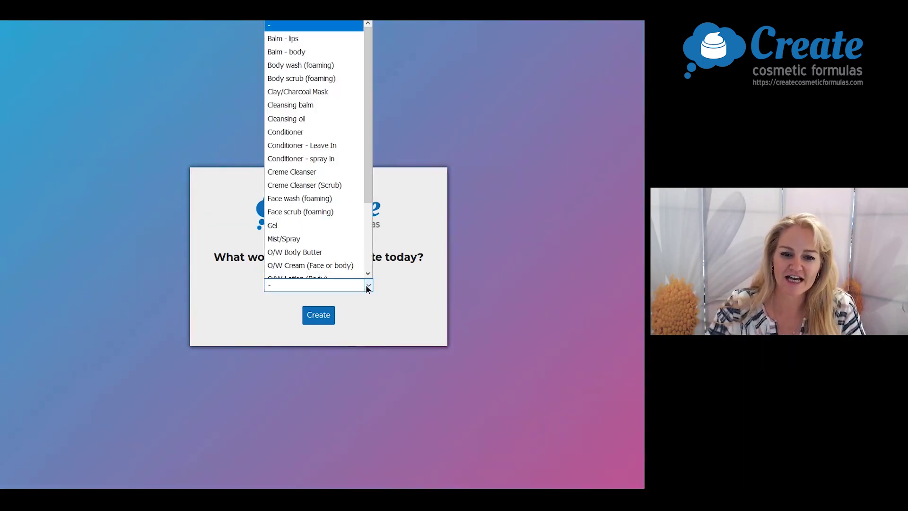
scroll(308, 205, down, 2)
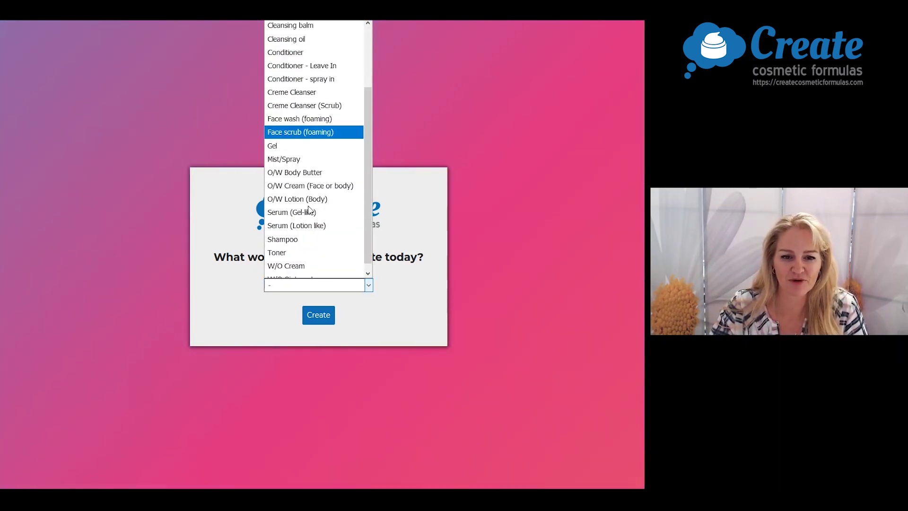
click(312, 230)
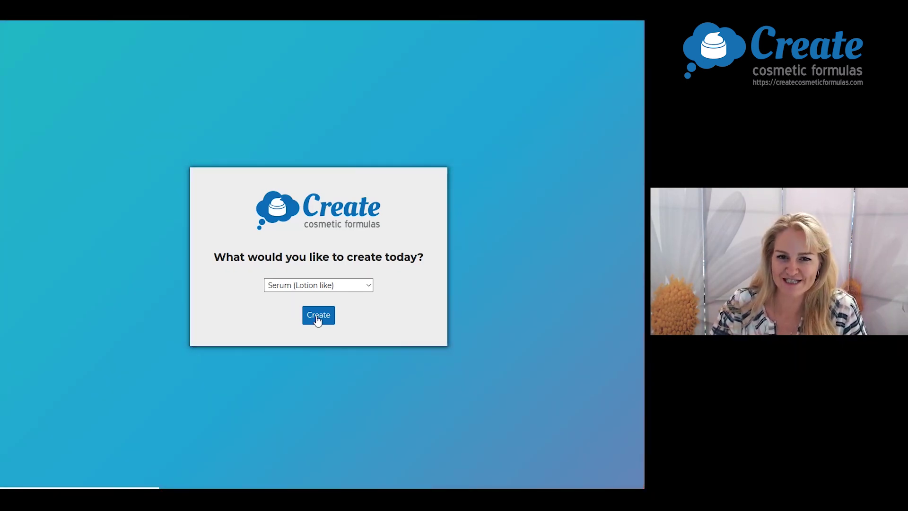
click(316, 317)
- Add Propanediol as the humectant and set its amount to 7%
scroll(314, 319, down, 3)
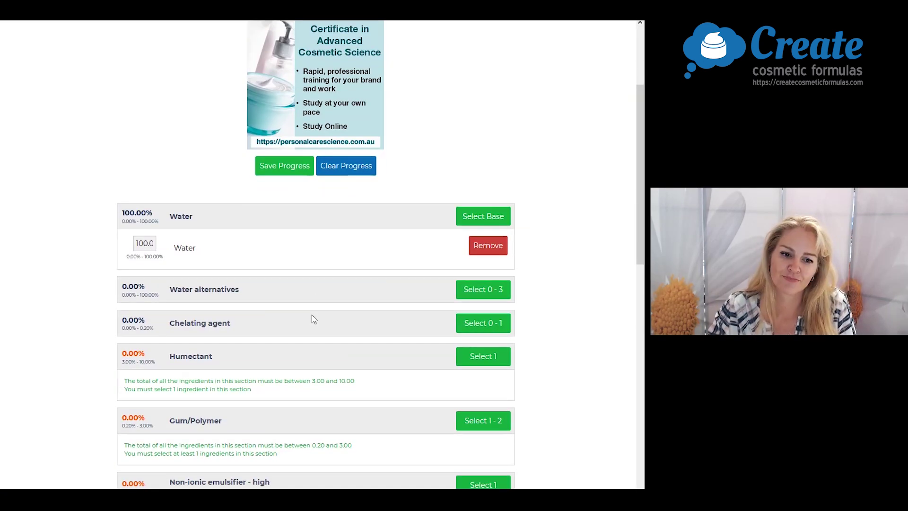
click(482, 307)
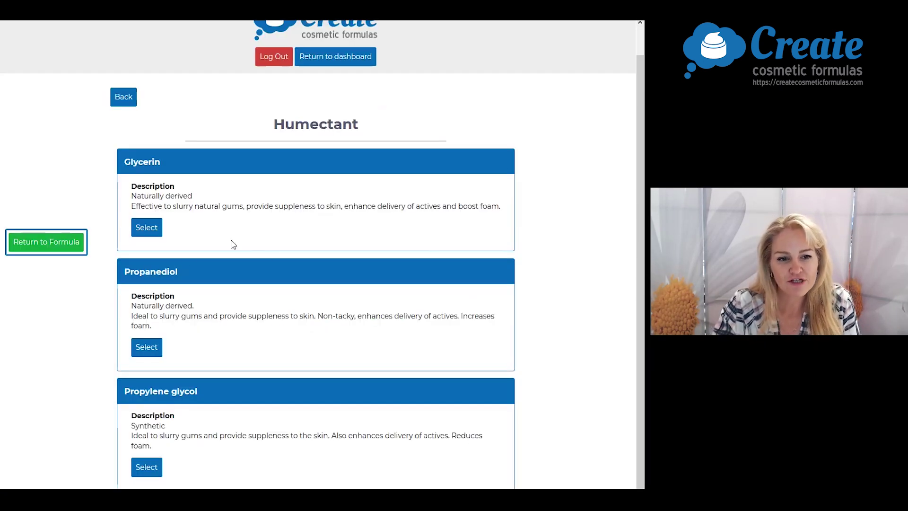
click(144, 347)
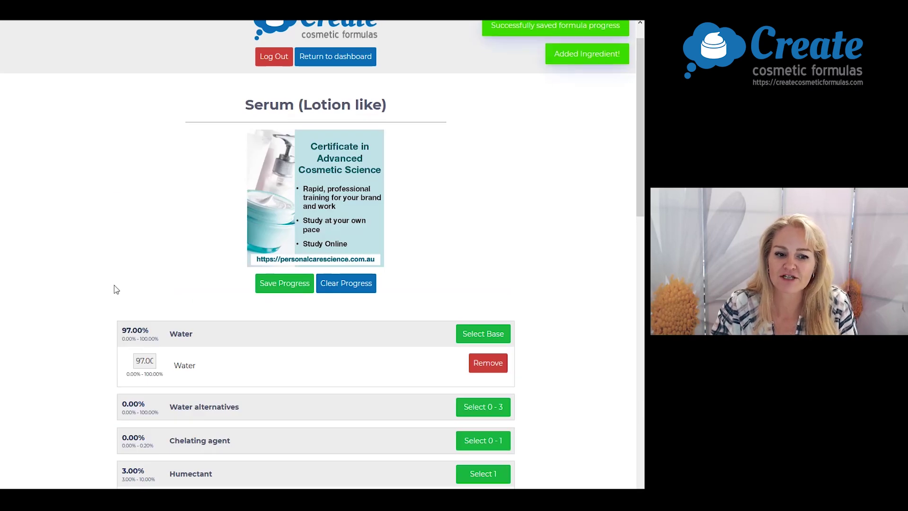
scroll(153, 305, down, 4)
click(148, 305)
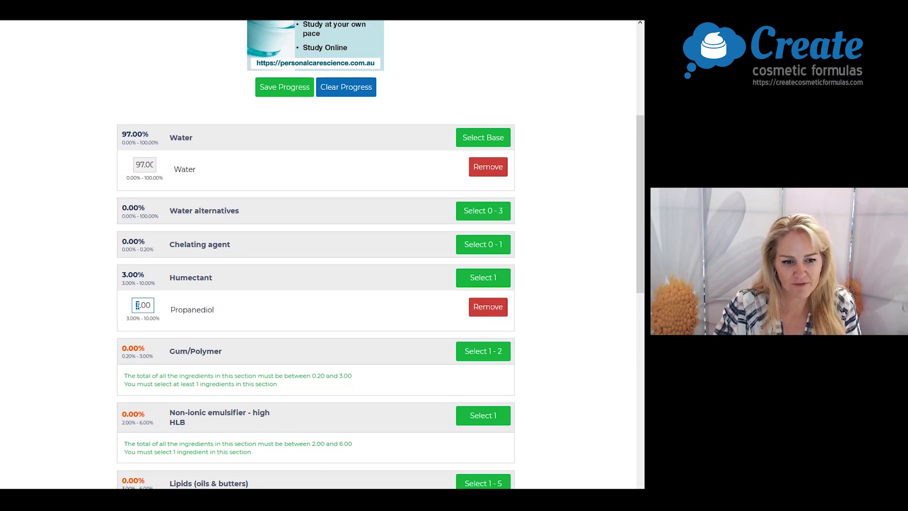
text(7)
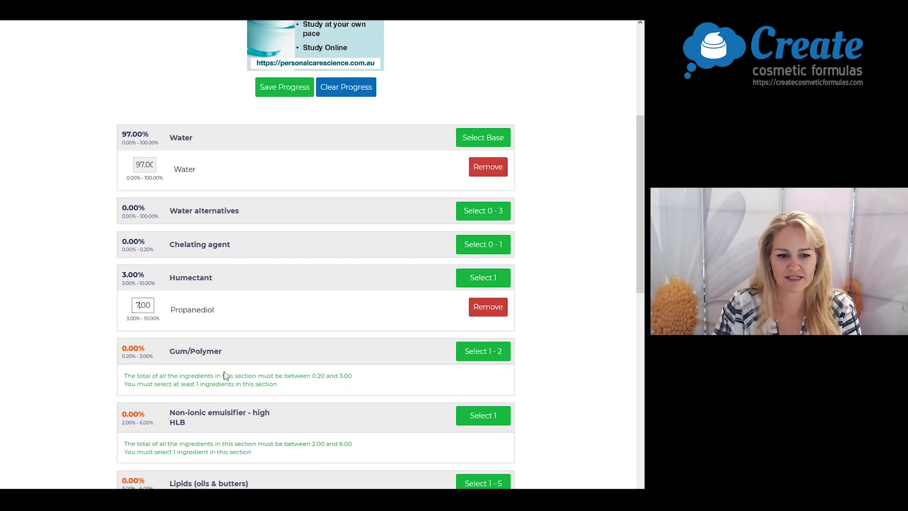
- Add Caesalpinia spinosa gum to the Gum/Polymer section
click(481, 351)
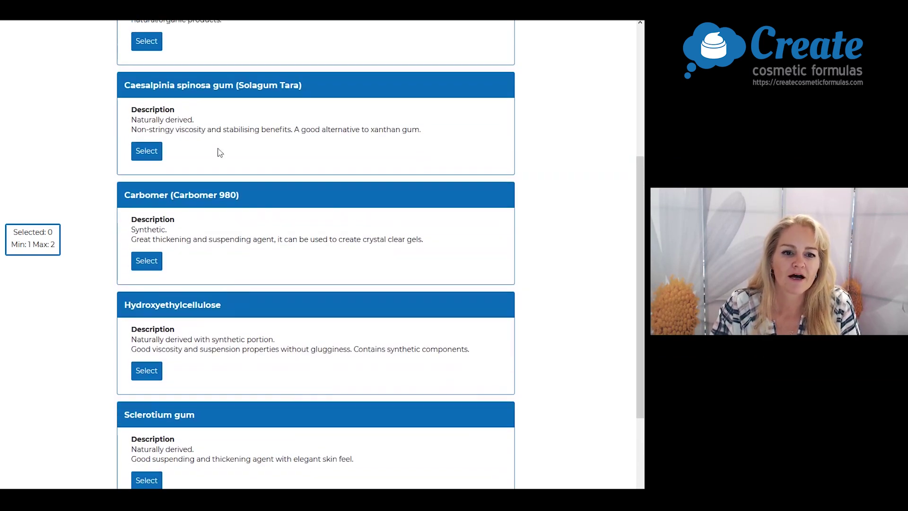
click(147, 151)
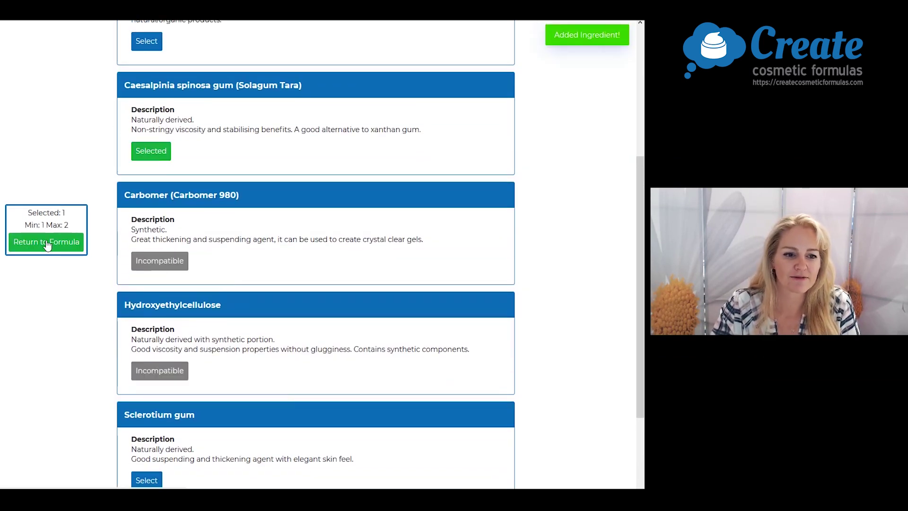
click(47, 242)
scroll(488, 278, down, 5)
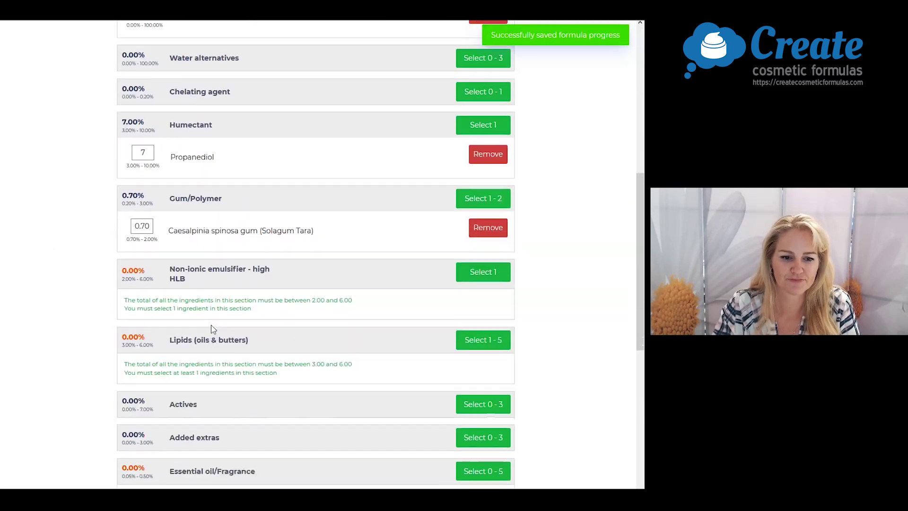
- Add Cetearyl Alcohol, Cetearyl Glucoside as the high HLB emulsifier at 3%
click(485, 261)
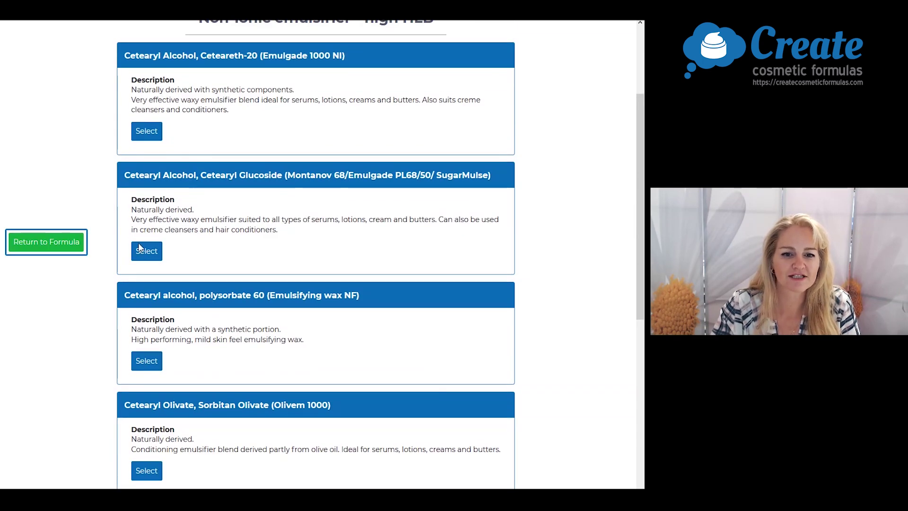
click(146, 255)
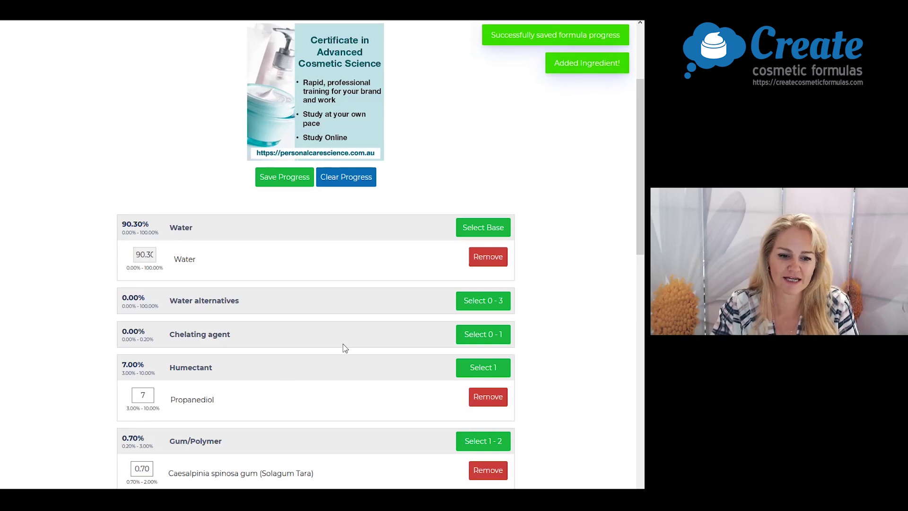
scroll(342, 344, down, 5)
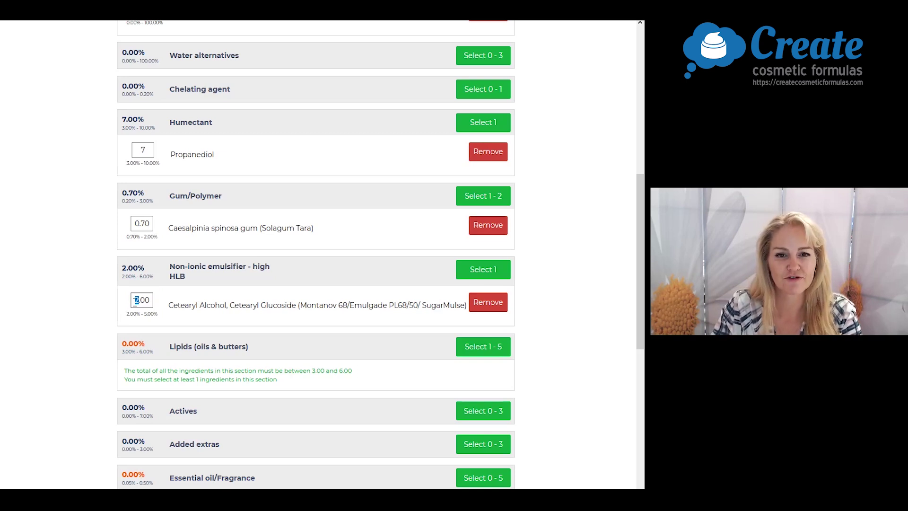
click(163, 305)
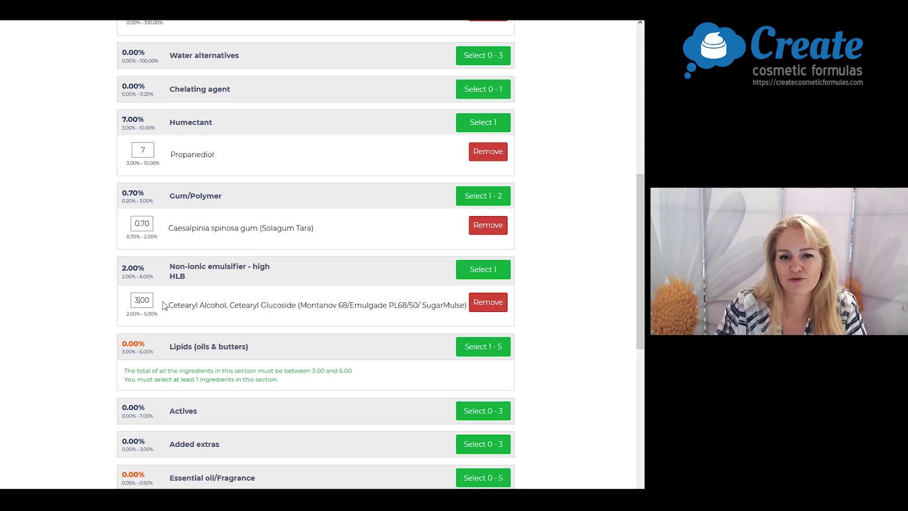
click(504, 346)
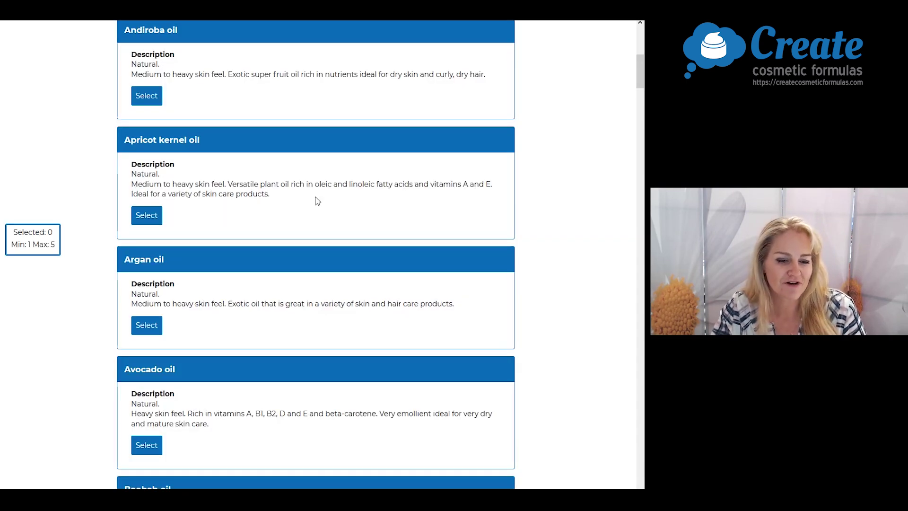
- Add Avocado oil and Baobab oil to the lipids, with Avocado at 2 and Baobab at 1
scroll(256, 217, down, 4)
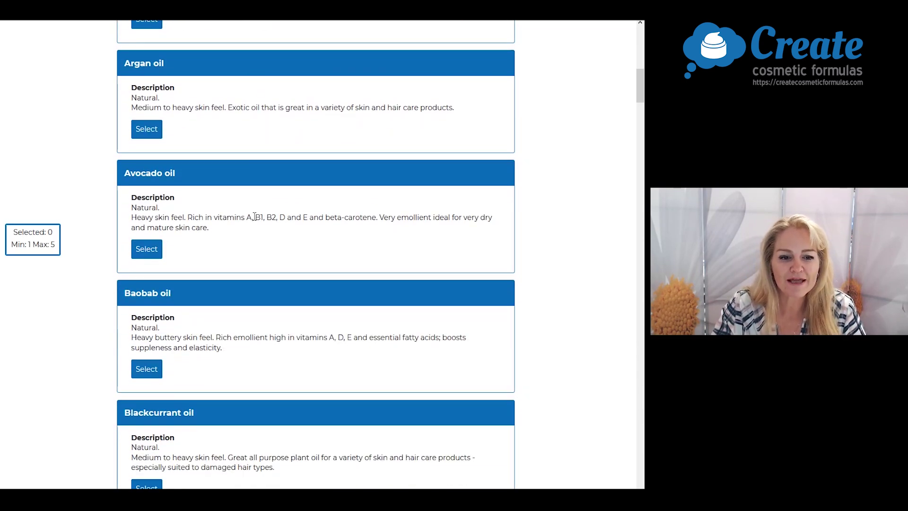
click(150, 251)
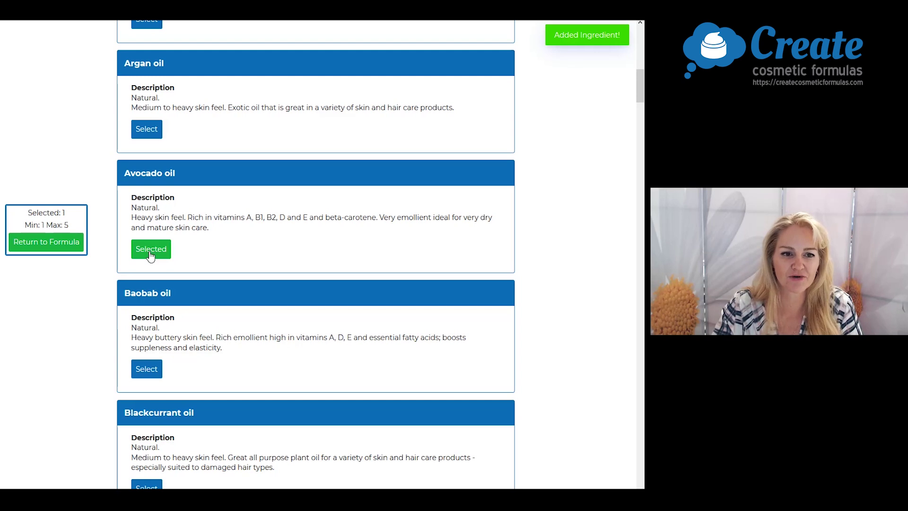
scroll(259, 233, down, 2)
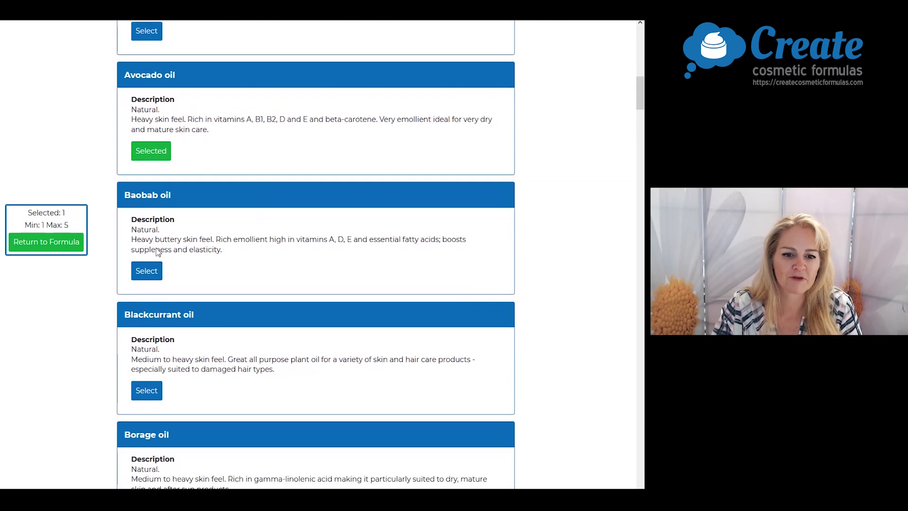
click(149, 273)
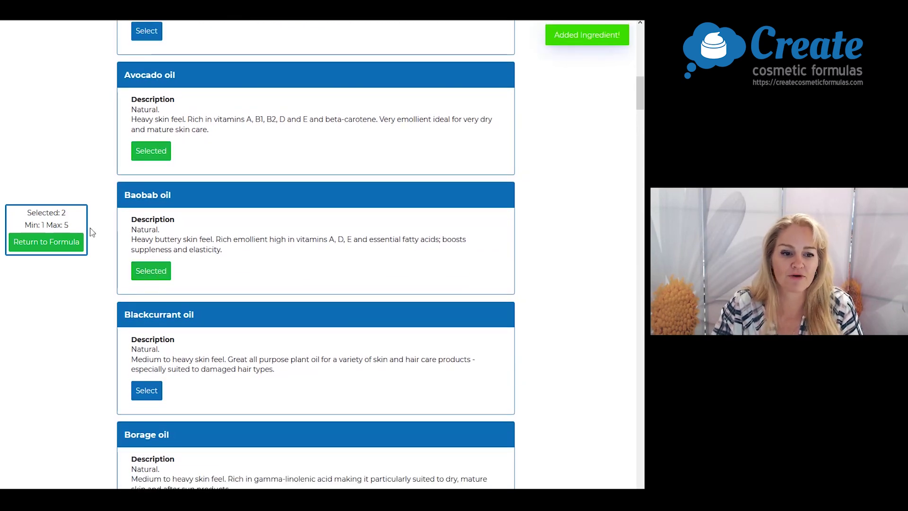
click(46, 242)
scroll(225, 379, down, 6)
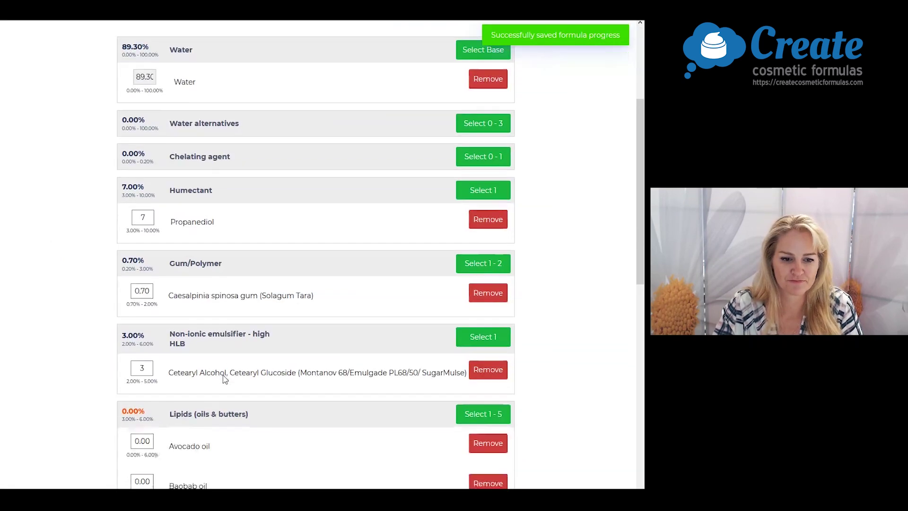
click(136, 274)
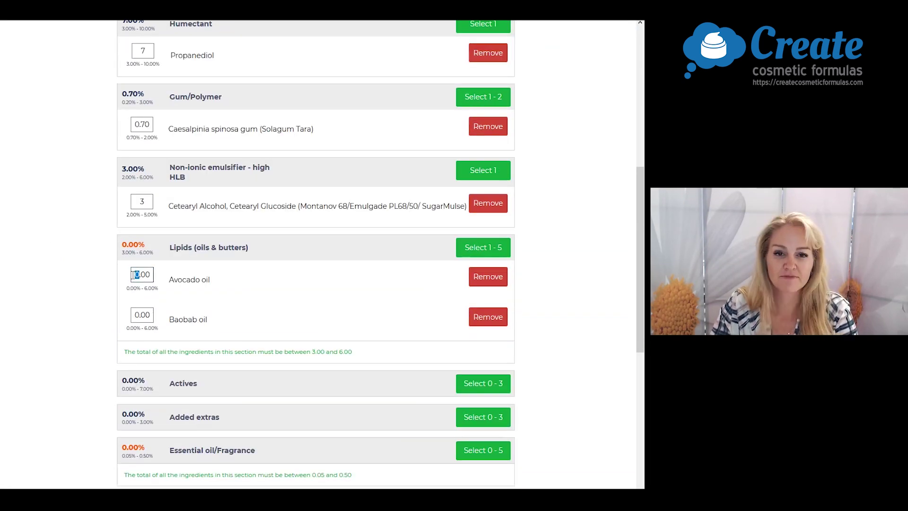
click(137, 315)
drag(138, 316, 136, 315)
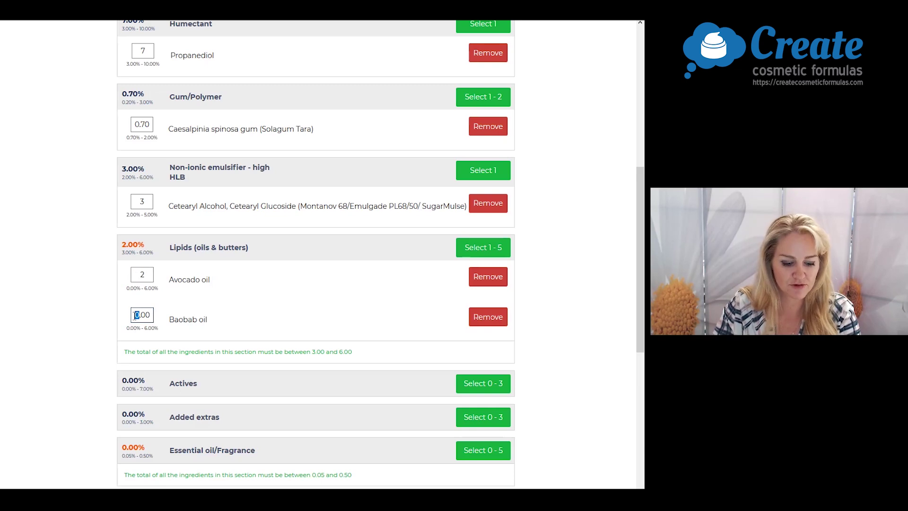
text(1)
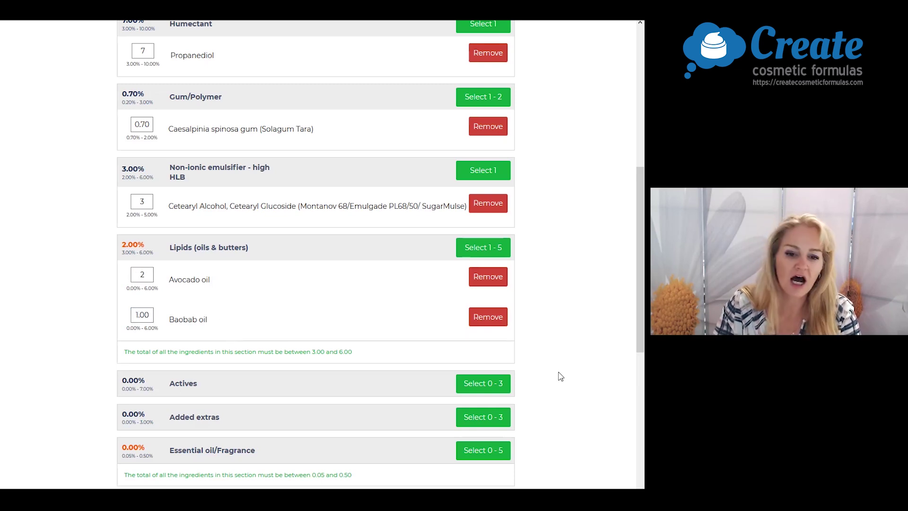
- Add Caprylic/Capric Triglycerides to the lipids at 3%
click(488, 250)
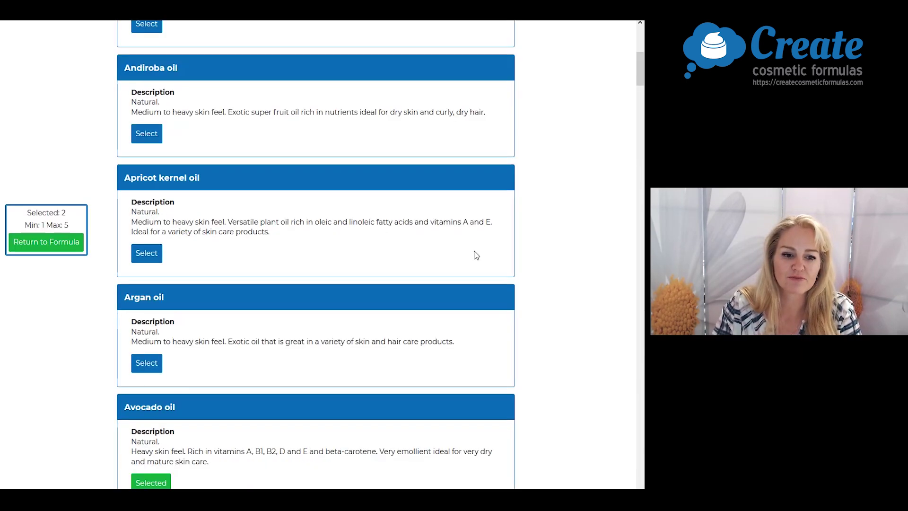
scroll(205, 252, down, 12)
scroll(204, 253, down, 7)
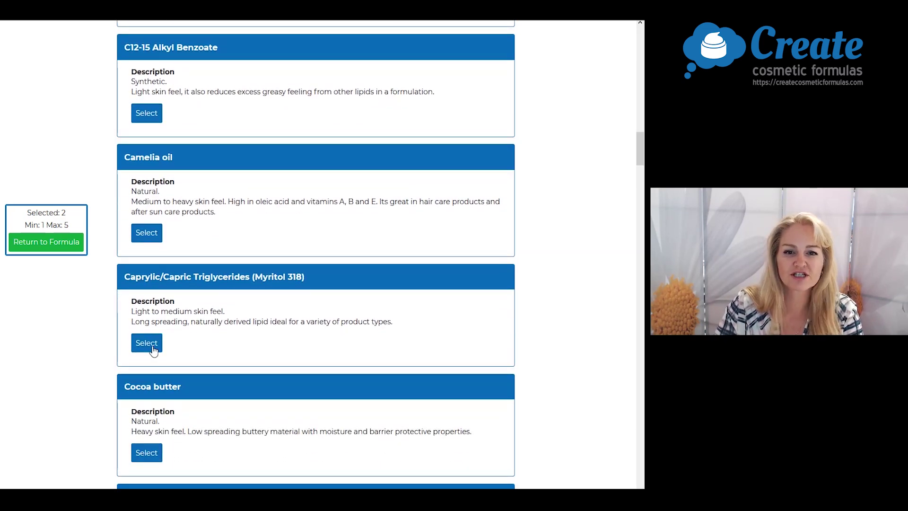
click(146, 342)
click(53, 243)
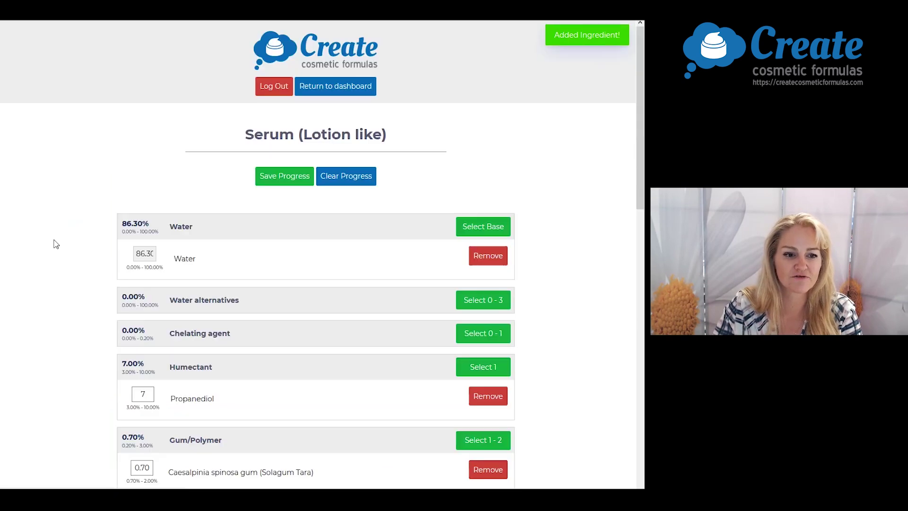
scroll(236, 303, down, 7)
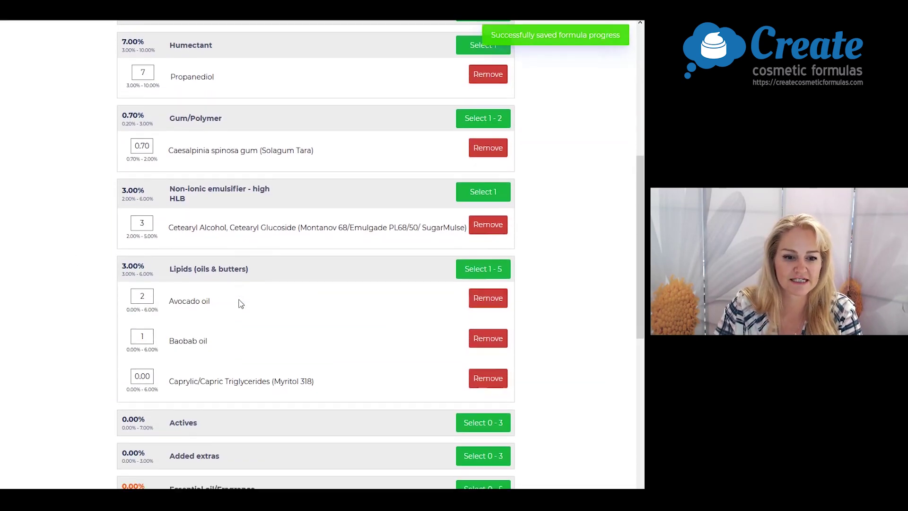
click(140, 353)
key(BackSpace)
text(3)
key(Delete)
key(Delete)
key(Delete)
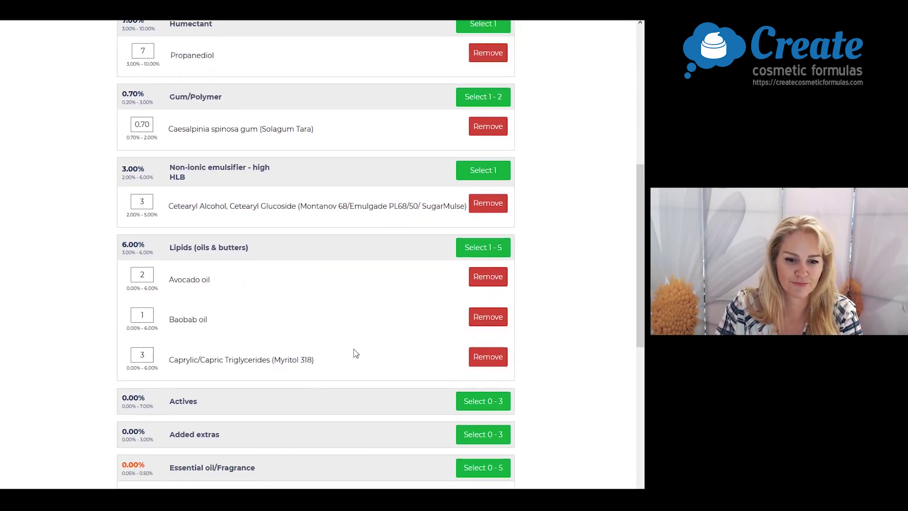
scroll(352, 344, down, 1)
scroll(352, 344, down, 3)
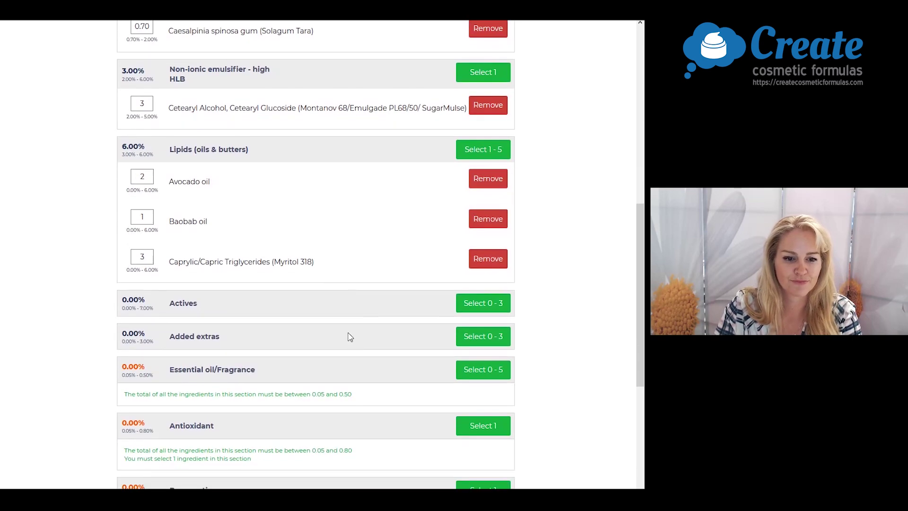
- Add Vitamin A Palmitate (Retinyl Palmitate) to the Actives section at 0.7%
click(500, 302)
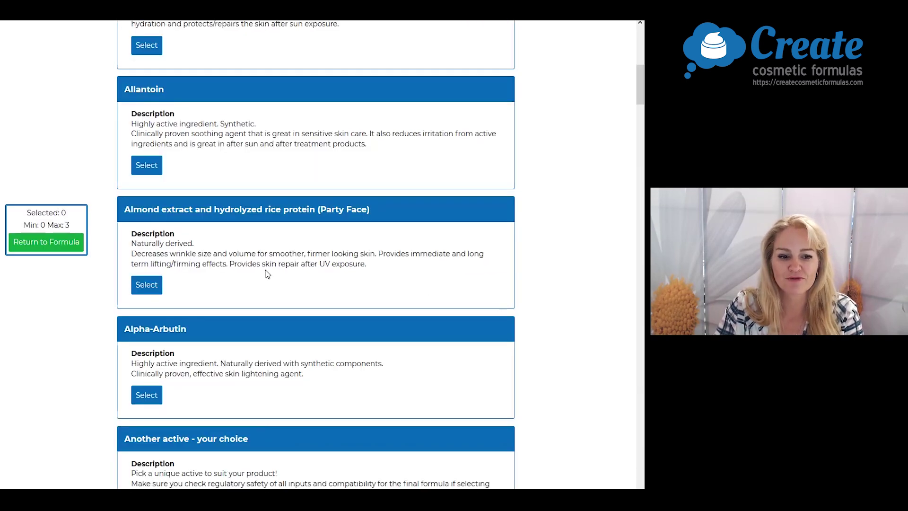
scroll(347, 266, down, 7)
drag(641, 121, 619, 460)
scroll(233, 373, down, 2)
scroll(163, 152, up, 5)
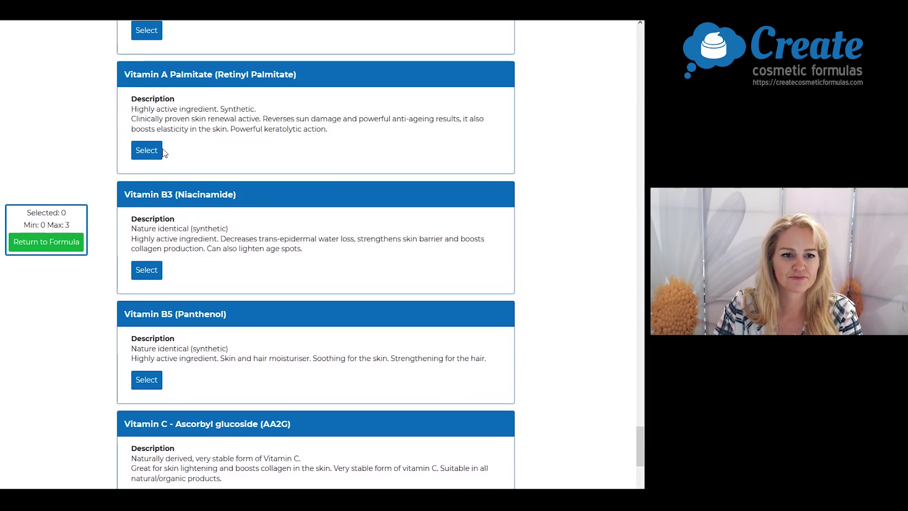
click(154, 155)
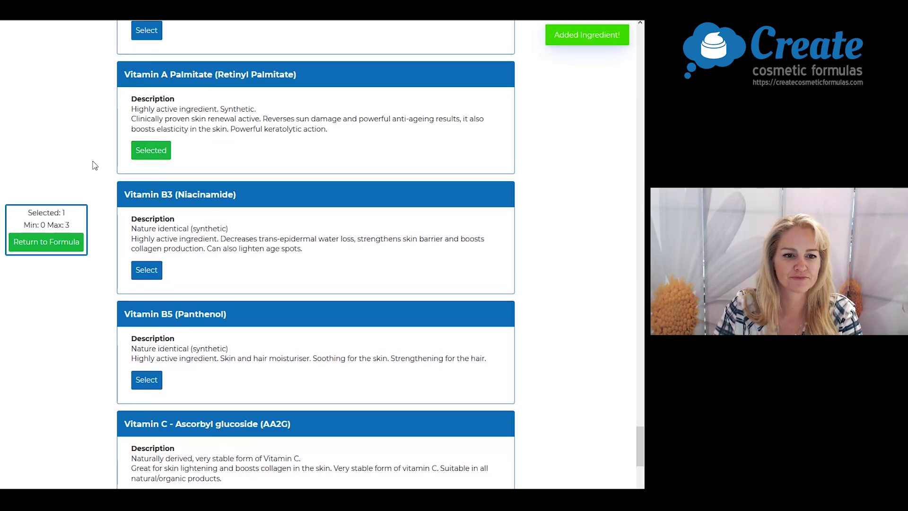
click(52, 245)
scroll(123, 334, down, 4)
scroll(123, 334, down, 7)
click(149, 232)
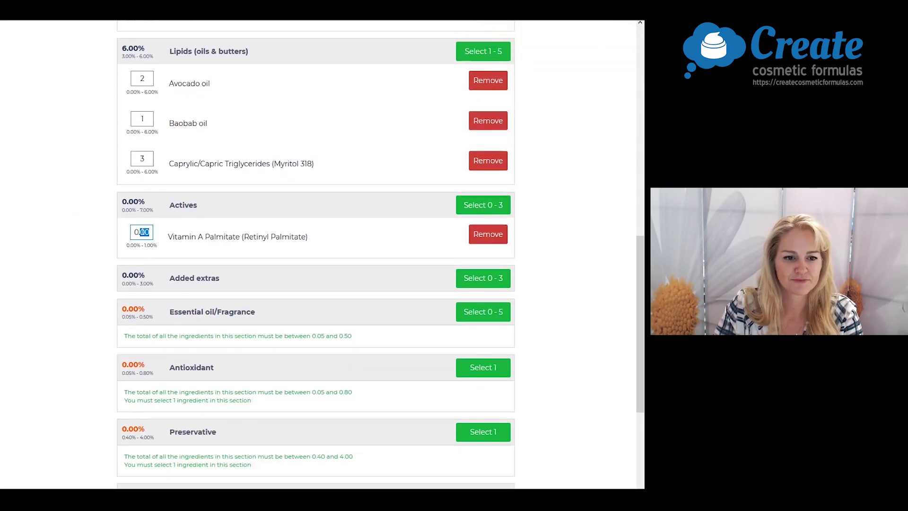
text(7)
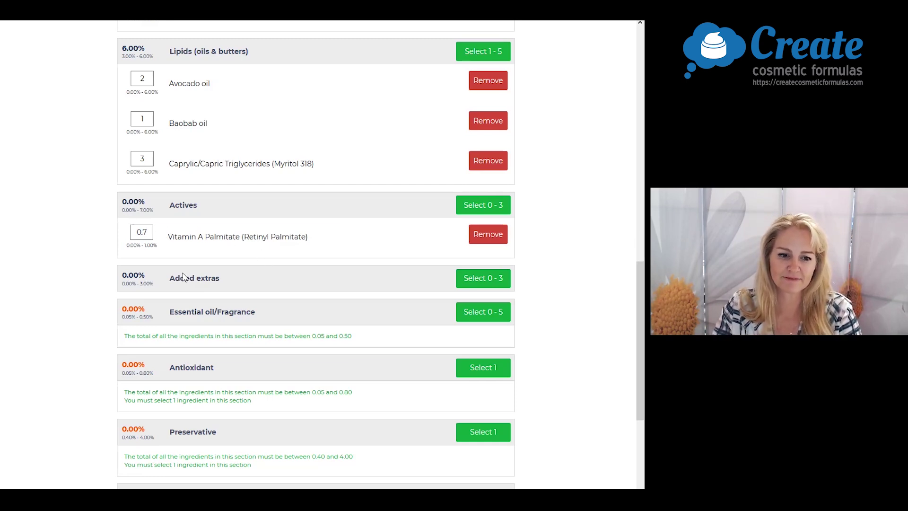
- Add Bearberry, Chamomile and Cucumber glycerin extracts to the Added extras
click(483, 278)
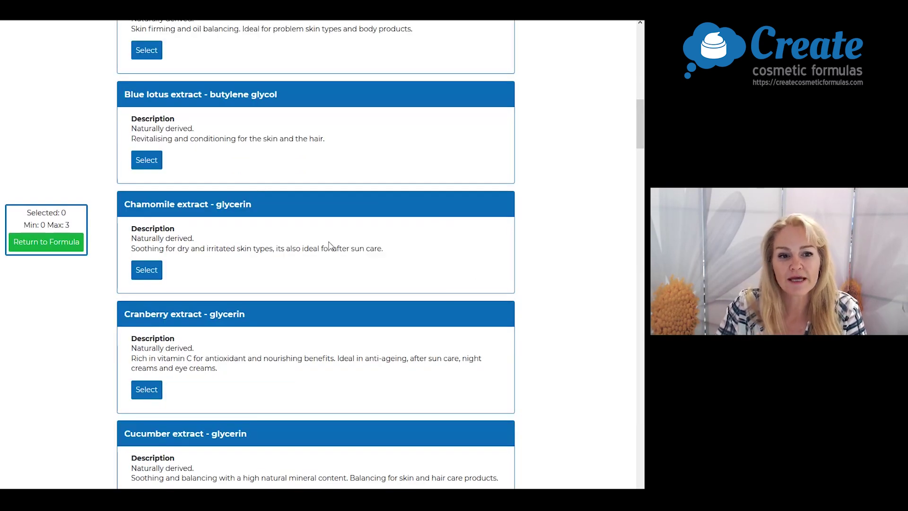
scroll(331, 246, up, 4)
scroll(331, 246, up, 1)
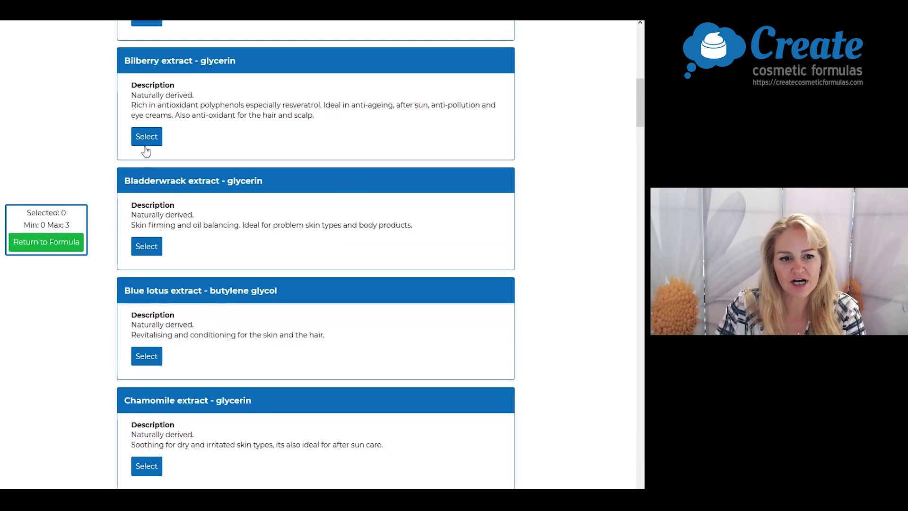
scroll(146, 151, up, 4)
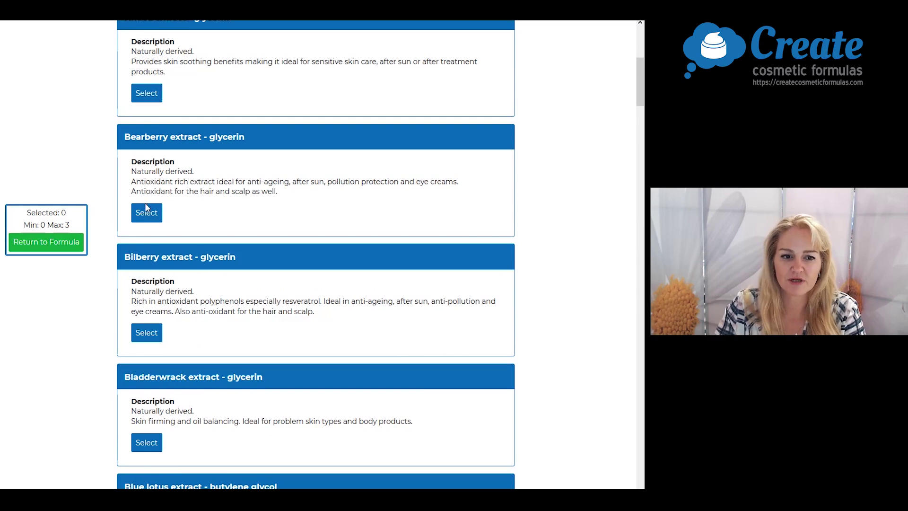
click(147, 217)
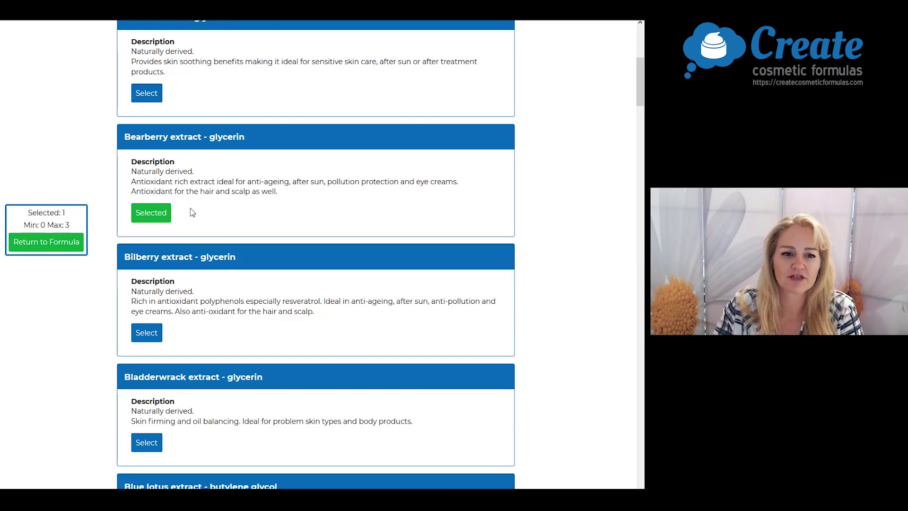
scroll(192, 211, down, 8)
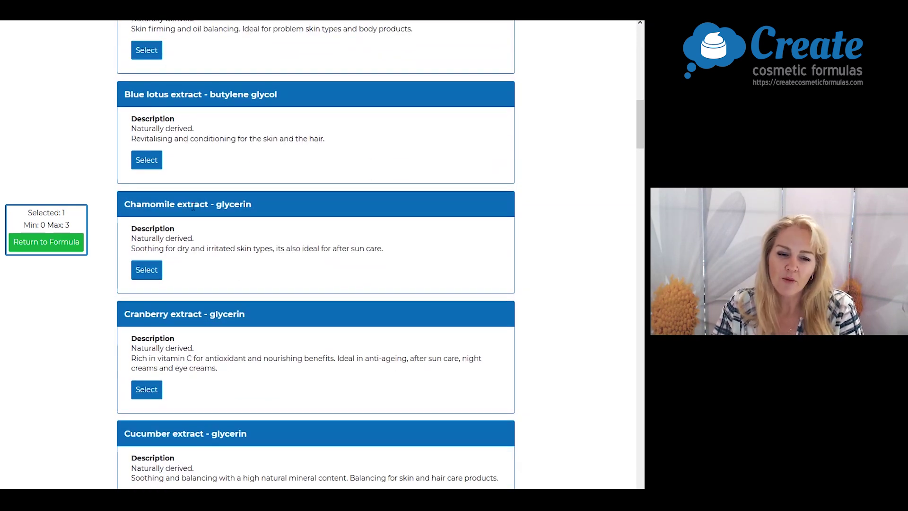
scroll(193, 207, down, 1)
click(144, 222)
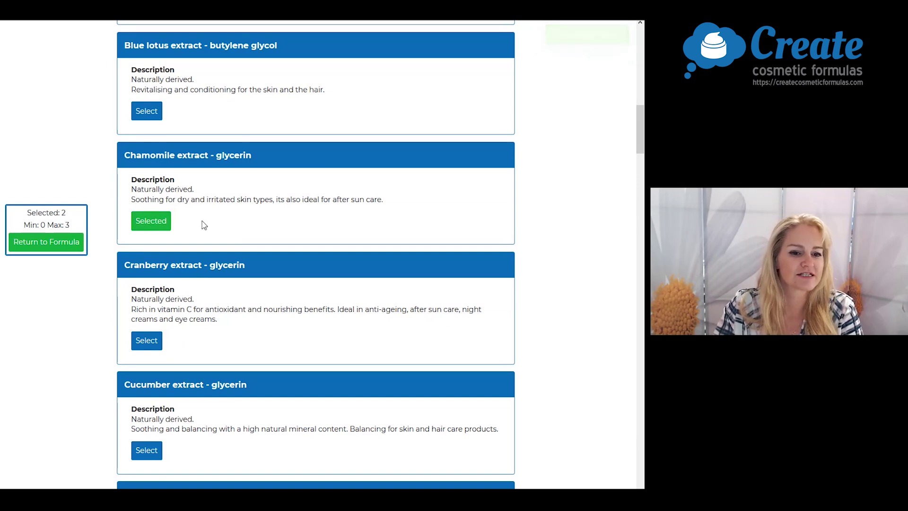
scroll(183, 210, down, 3)
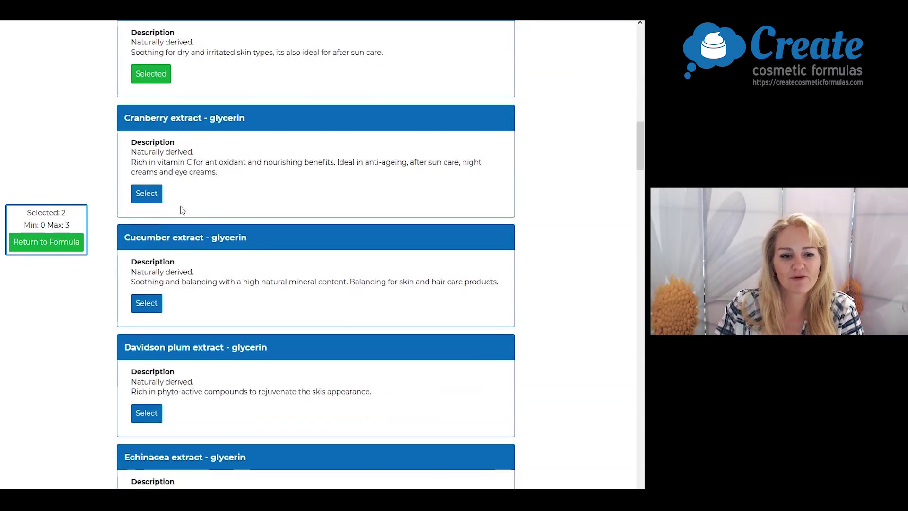
click(155, 306)
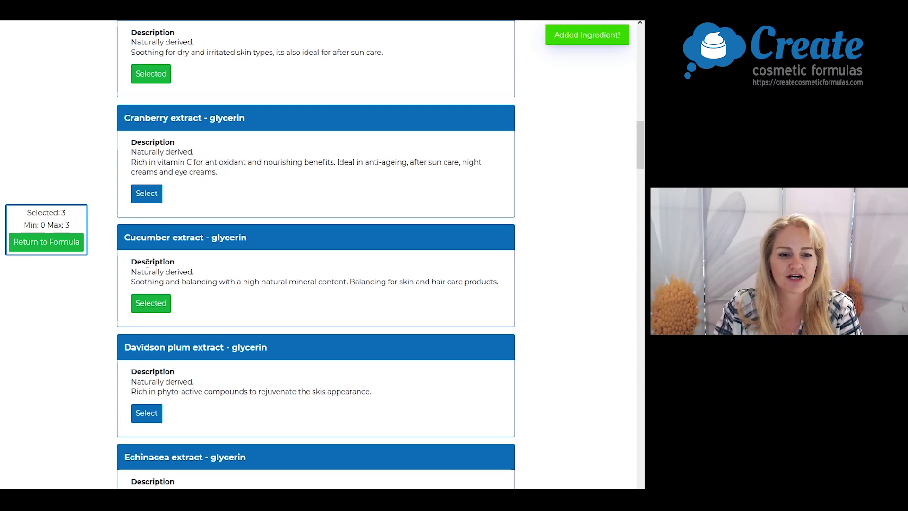
click(69, 243)
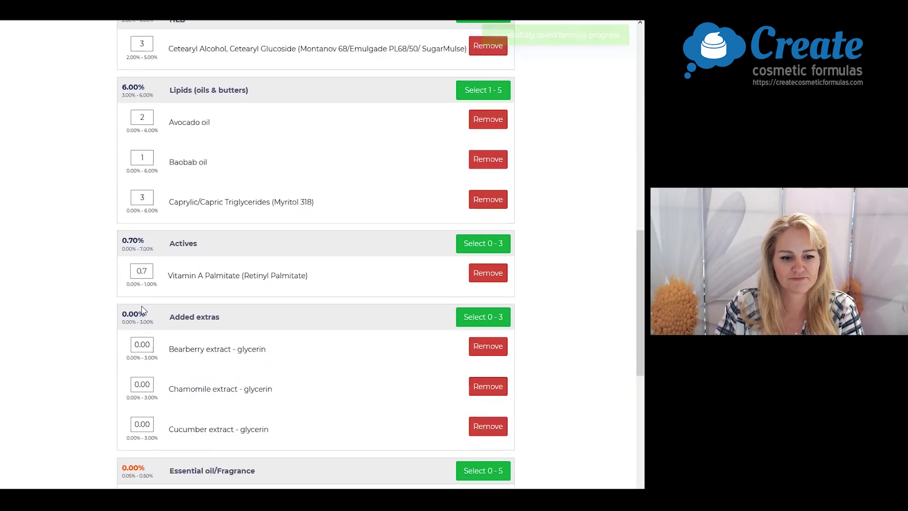
- Set the Bearberry, Chamomile and Cucumber extract amounts to 1% each
click(137, 245)
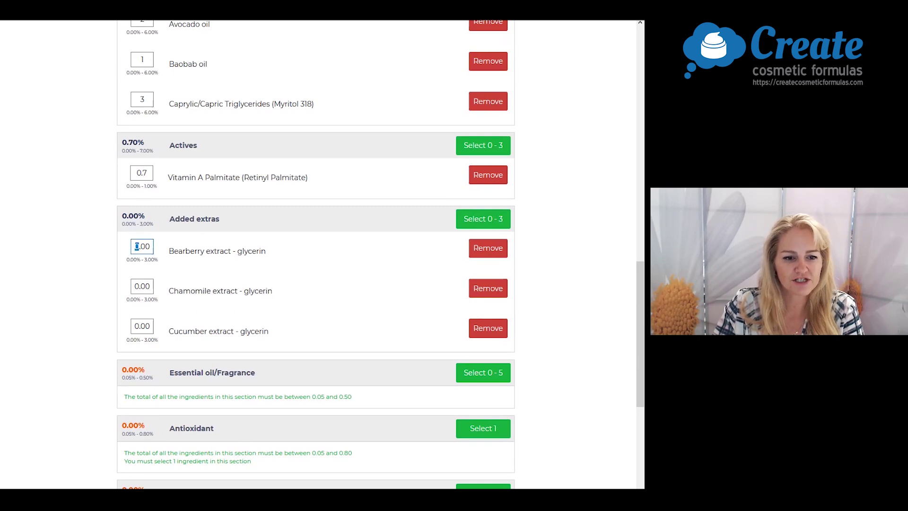
text(1)
click(141, 286)
text(1)
double_click(138, 326)
text(1)
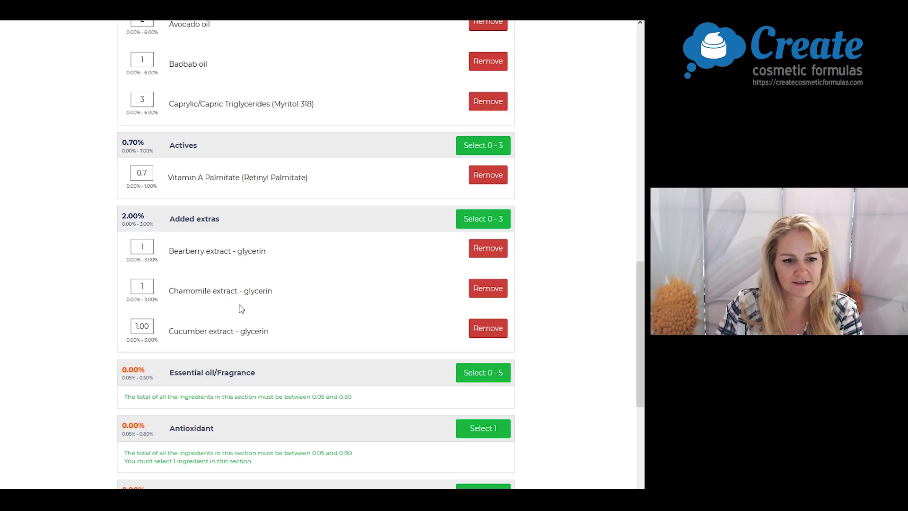
scroll(250, 298, down, 2)
- Add Lavender and Ylang Ylang 1st essential oils to the Essential oil/Fragrance section
click(493, 282)
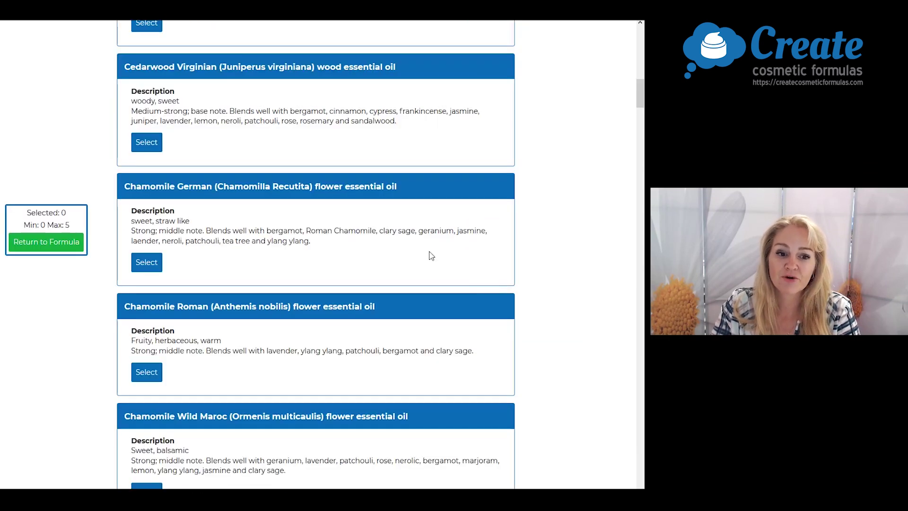
scroll(330, 251, down, 15)
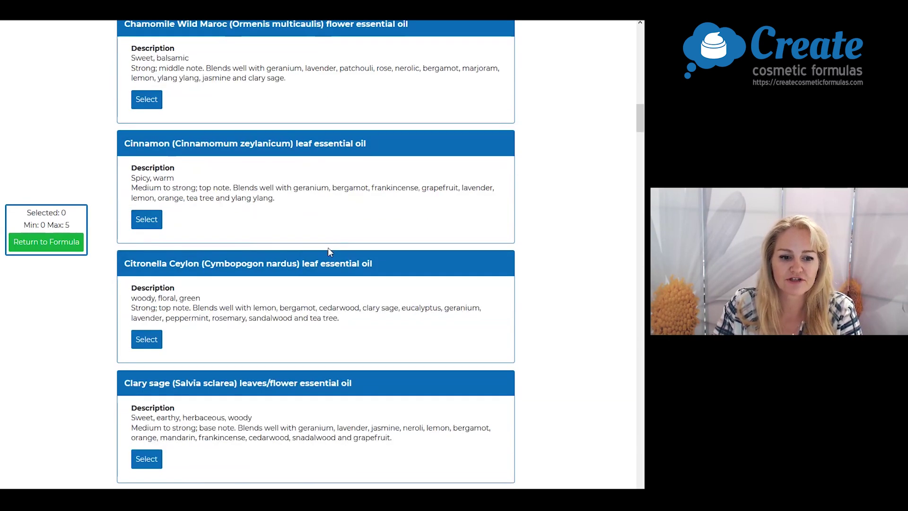
scroll(330, 251, down, 13)
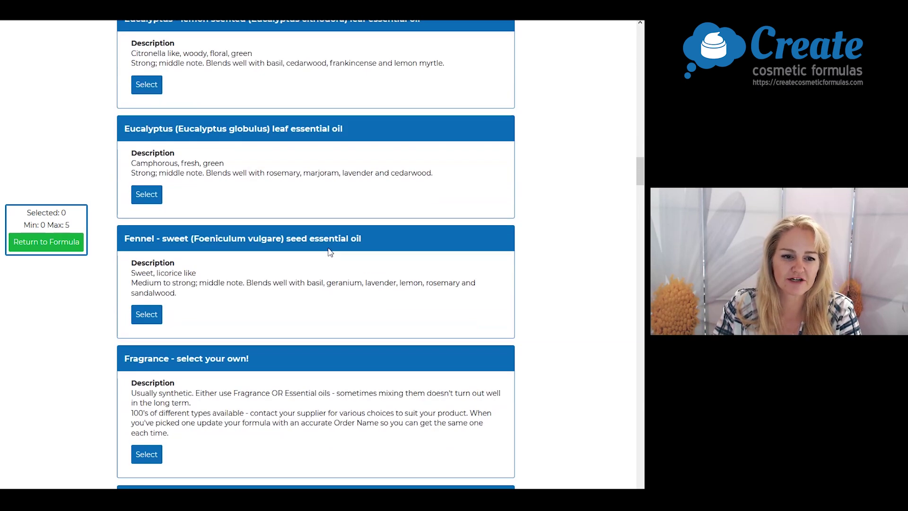
scroll(331, 251, down, 10)
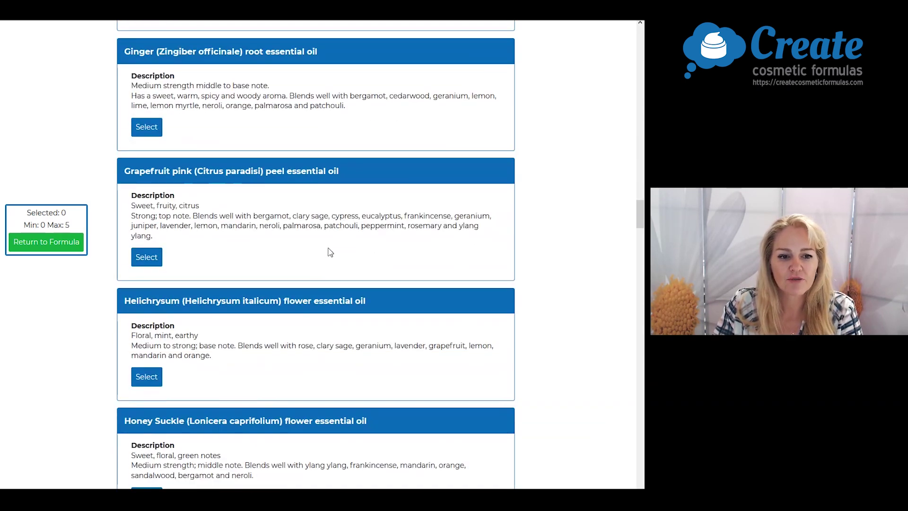
scroll(330, 251, down, 4)
scroll(330, 251, down, 10)
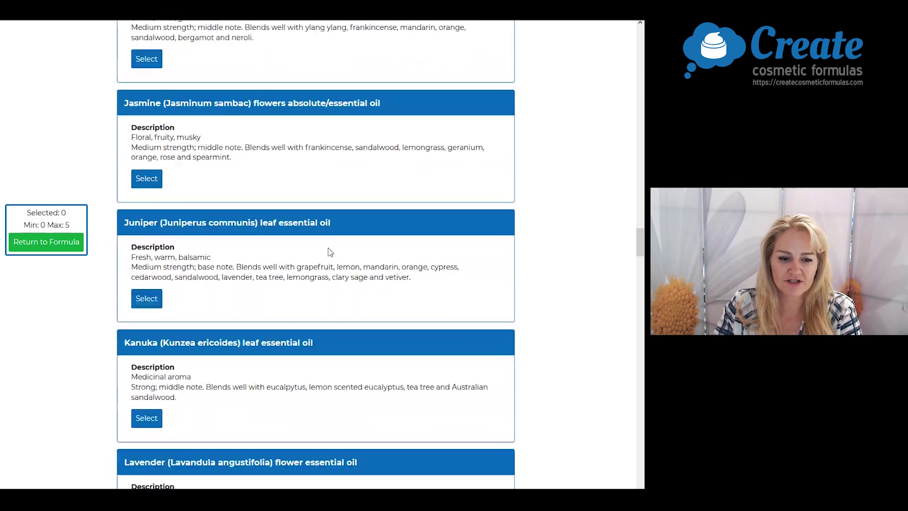
click(147, 289)
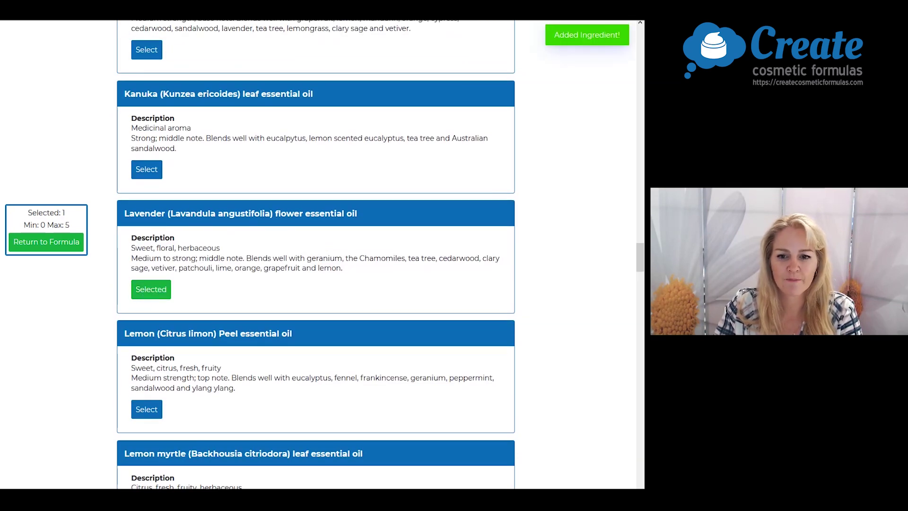
scroll(630, 279, down, 2)
drag(630, 279, 615, 478)
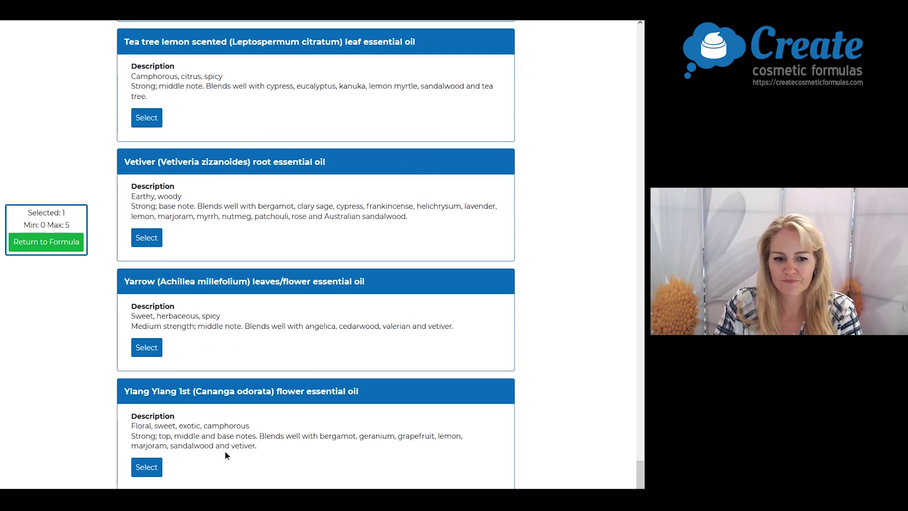
click(142, 468)
click(34, 243)
- Set the Lavender and Ylang Ylang amounts to 0.1%
scroll(173, 376, down, 10)
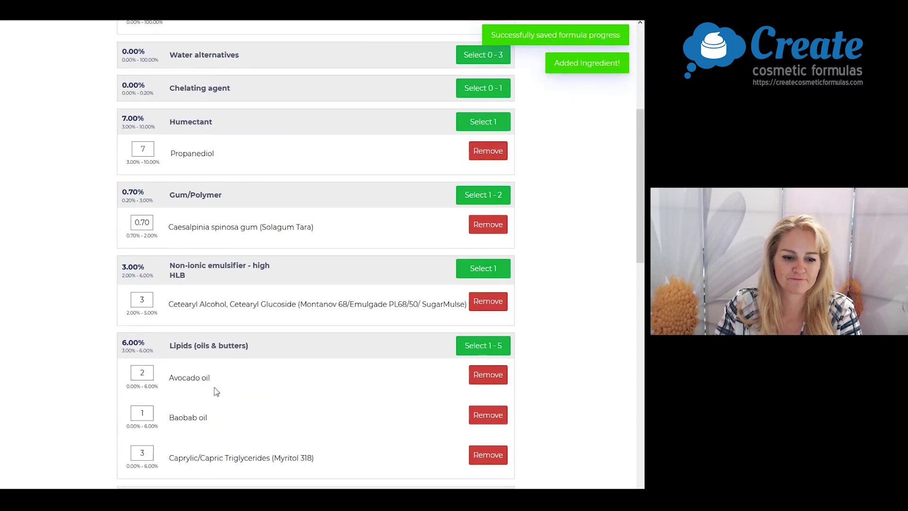
scroll(171, 376, down, 3)
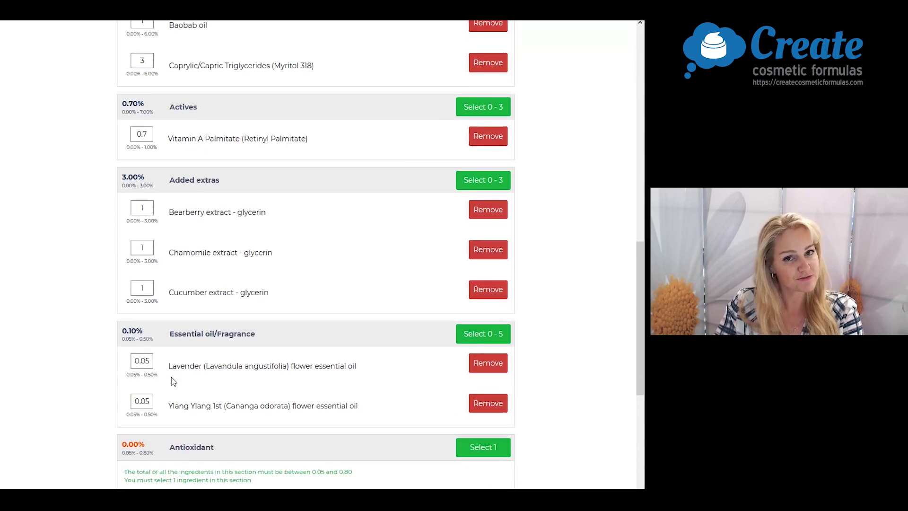
double_click(151, 363)
text(0.1)
click(149, 401)
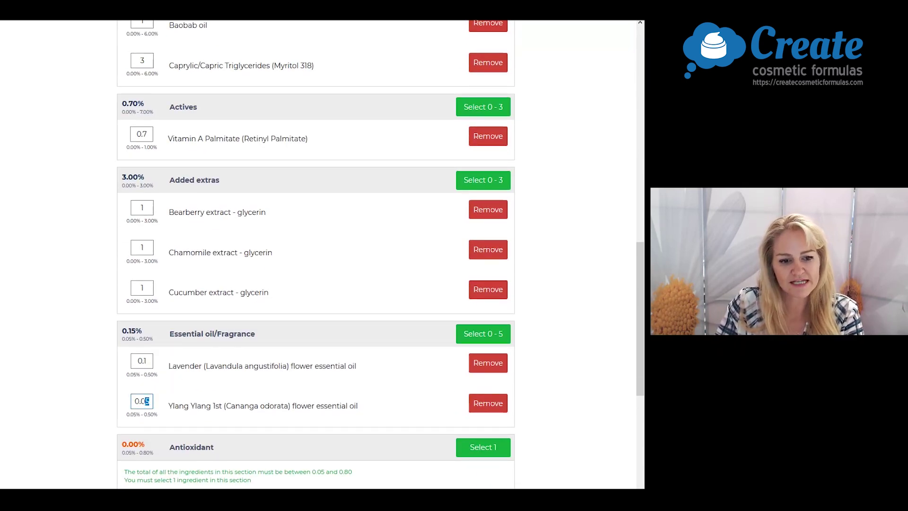
text(1)
scroll(265, 378, down, 2)
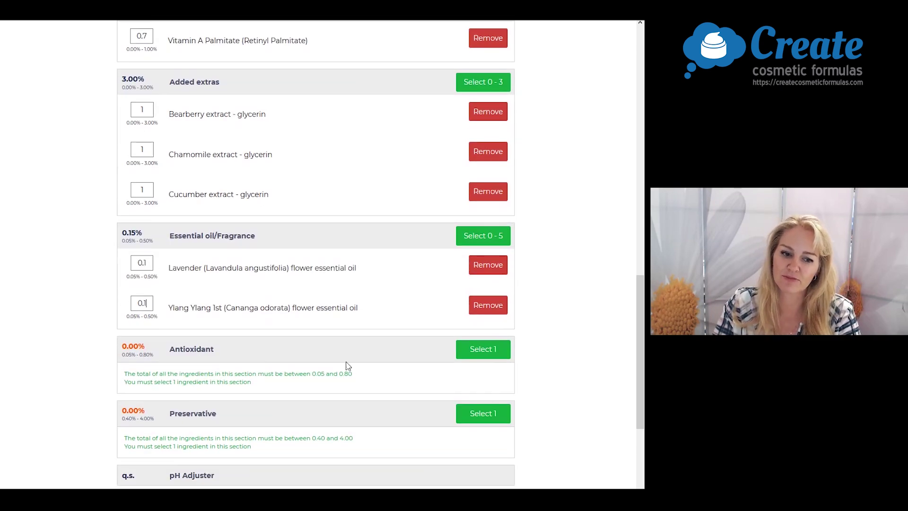
click(477, 354)
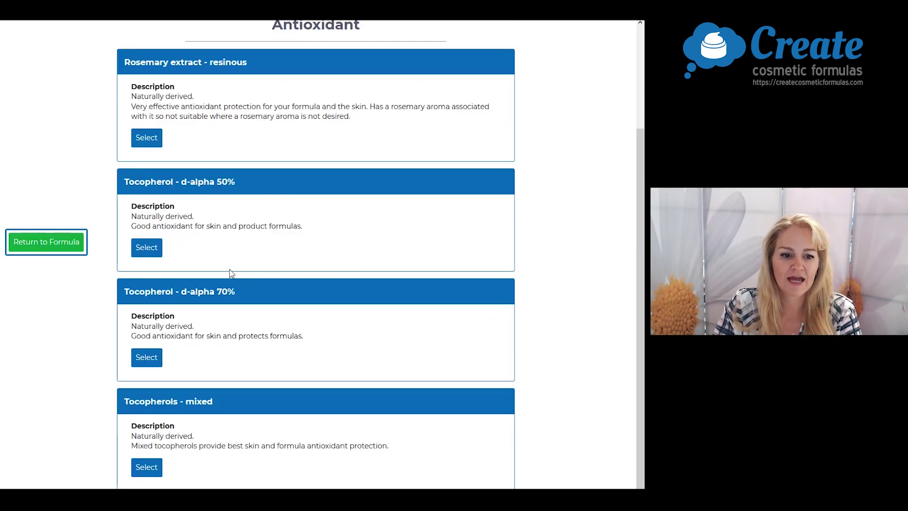
- Add Tocopherol - d-alpha 70% as the antioxidant at 0.8%
click(151, 360)
scroll(245, 362, down, 15)
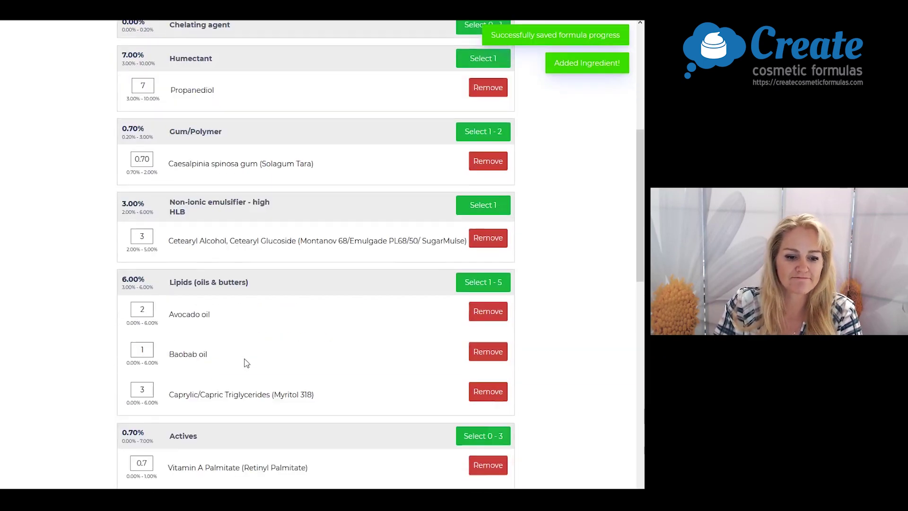
scroll(171, 323, down, 3)
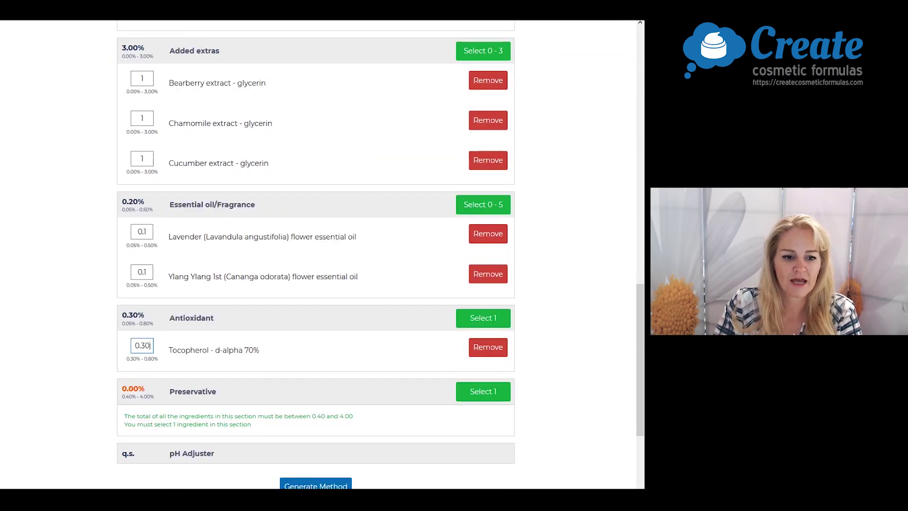
text(8)
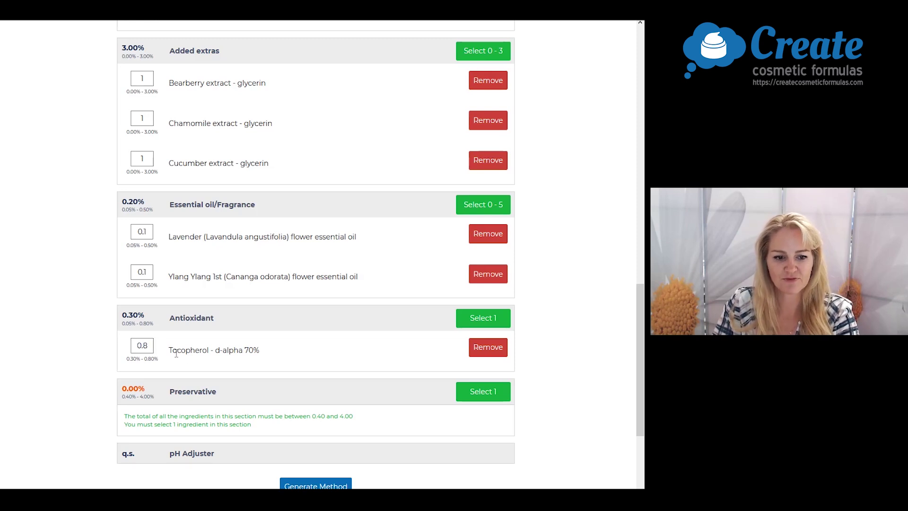
- Add Euxyl PE9010 as the preservative at 0.80%
click(472, 395)
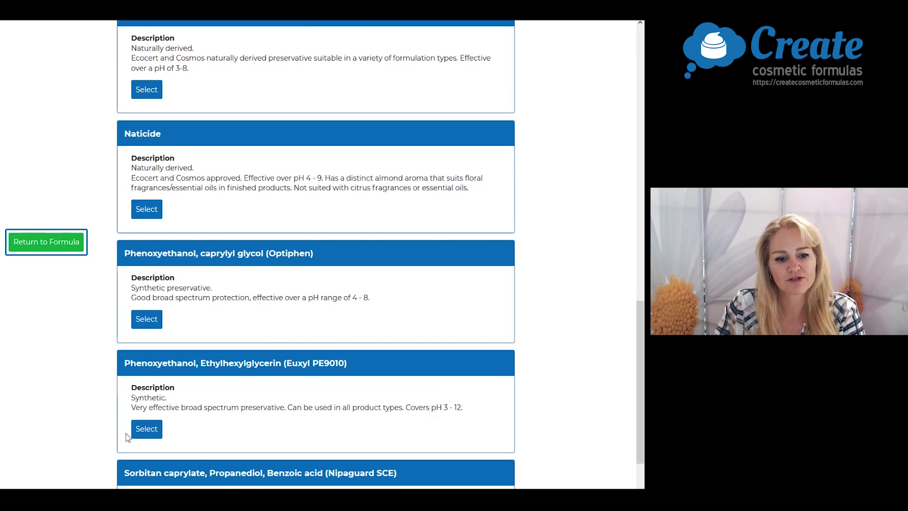
click(146, 429)
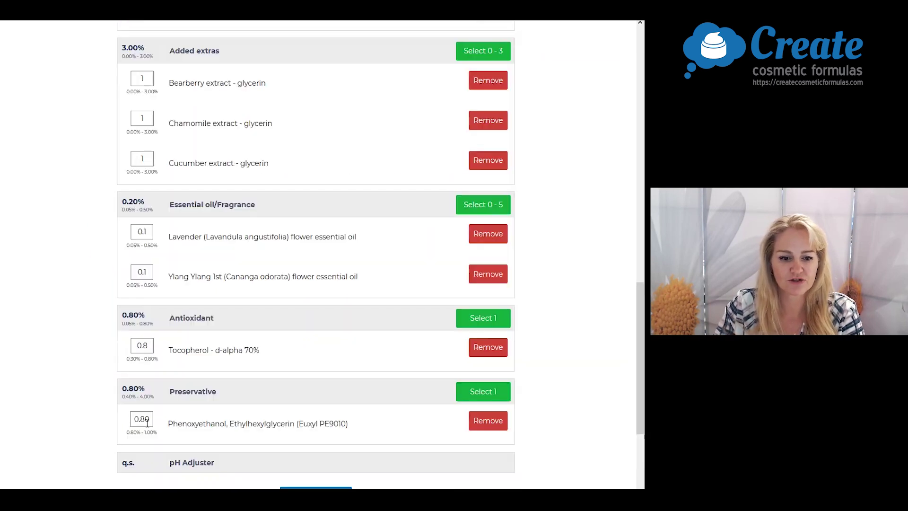
scroll(227, 369, down, 3)
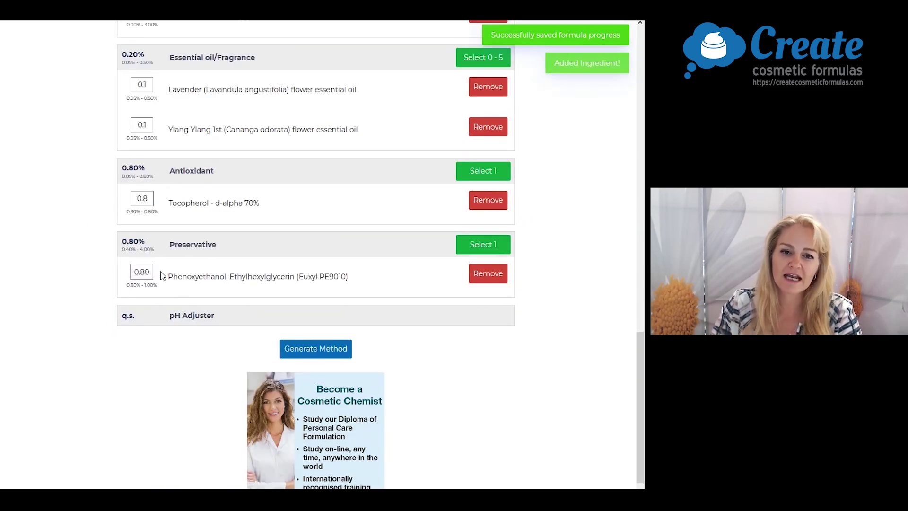
- Generate the method and review the phased ingredients table, with water at 77.80, and the making steps
click(320, 354)
scroll(545, 231, down, 6)
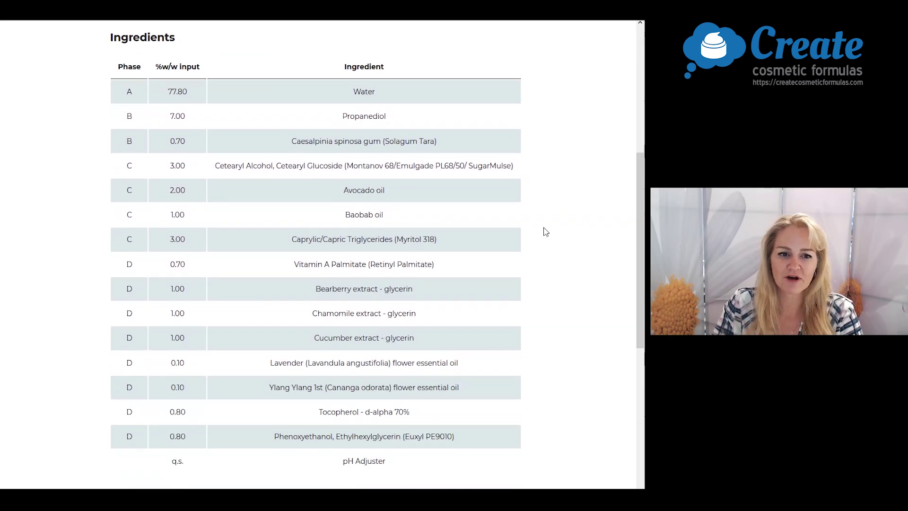
scroll(545, 232, down, 7)
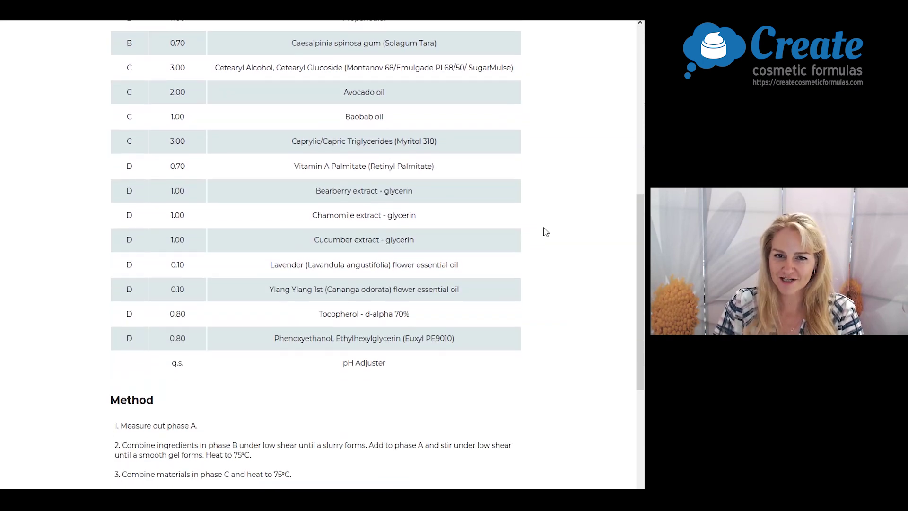